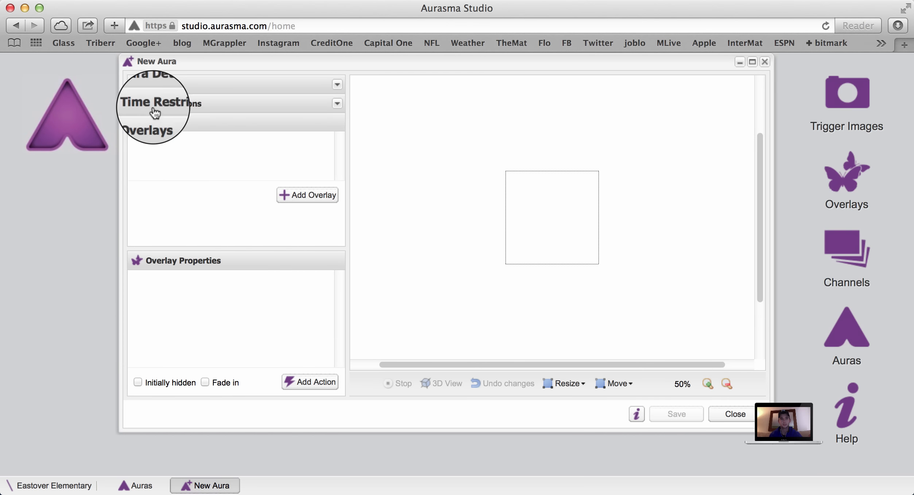
Step: Fill in the aura details with name Sequence Aura Demo, trigger image 2 Guys Logo and channel Two Guys and Some iPads
left_click(223, 88)
left_click(213, 120)
type("Sequence Aura Demo")
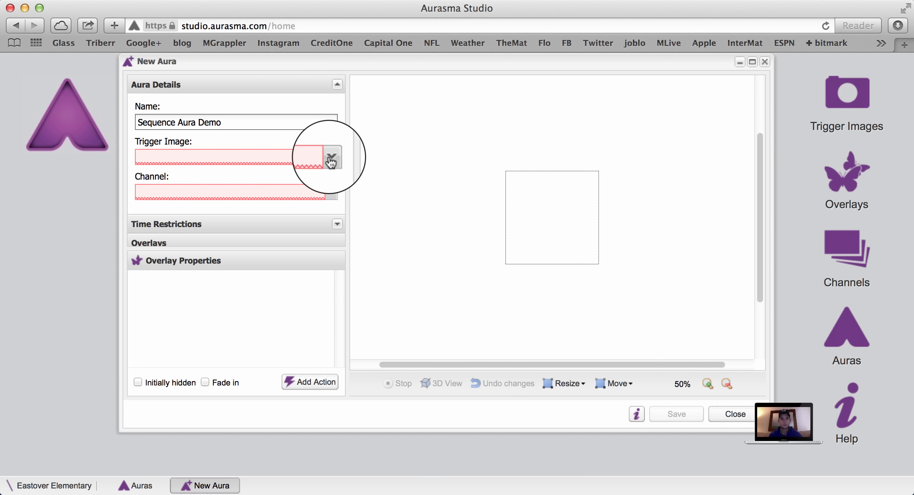
type("2 digit Multiplication")
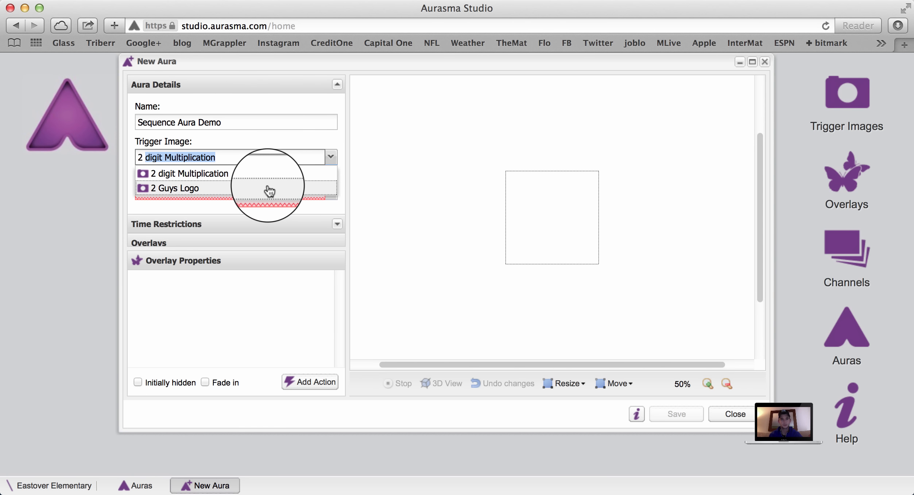
left_click(269, 188)
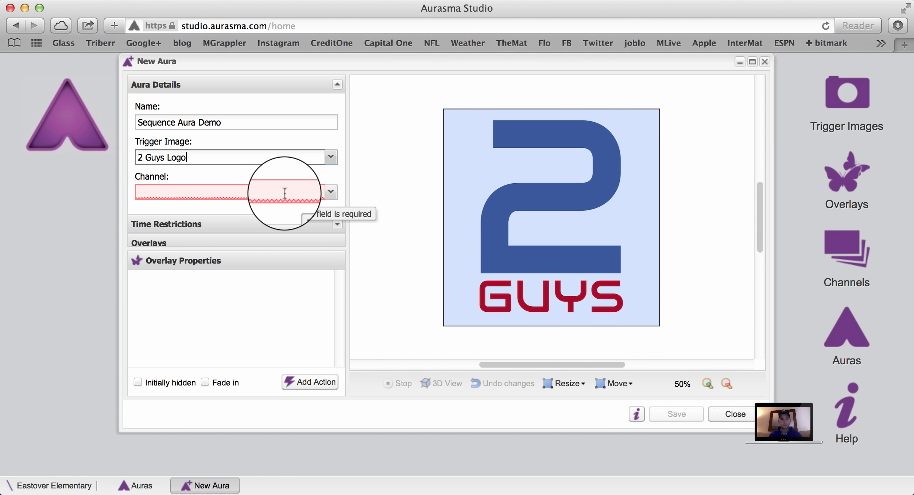
left_click(331, 191)
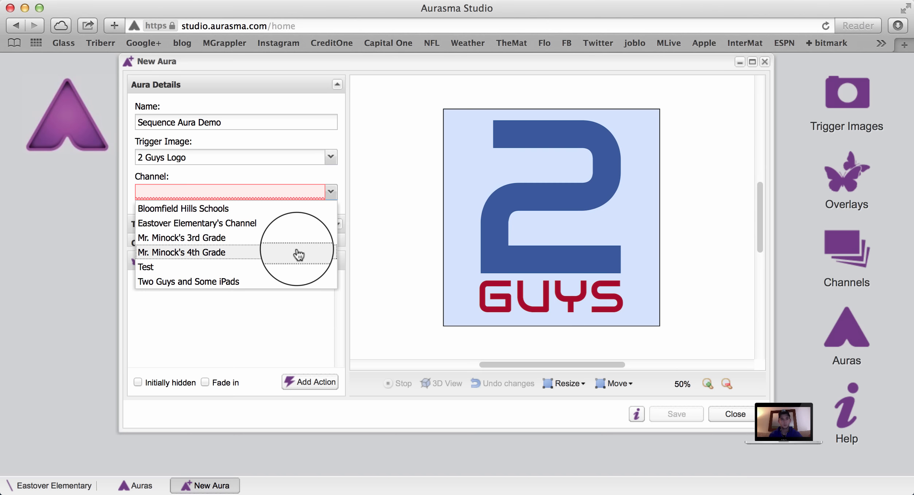
left_click(290, 283)
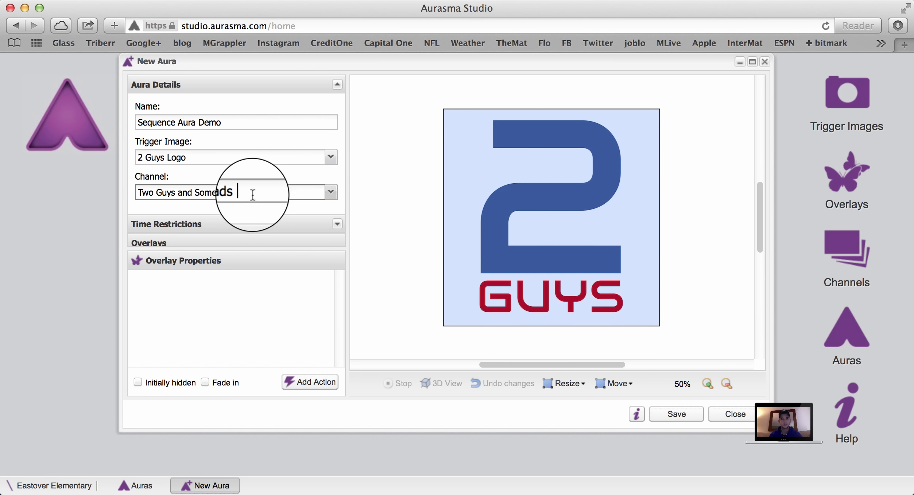
left_click(337, 84)
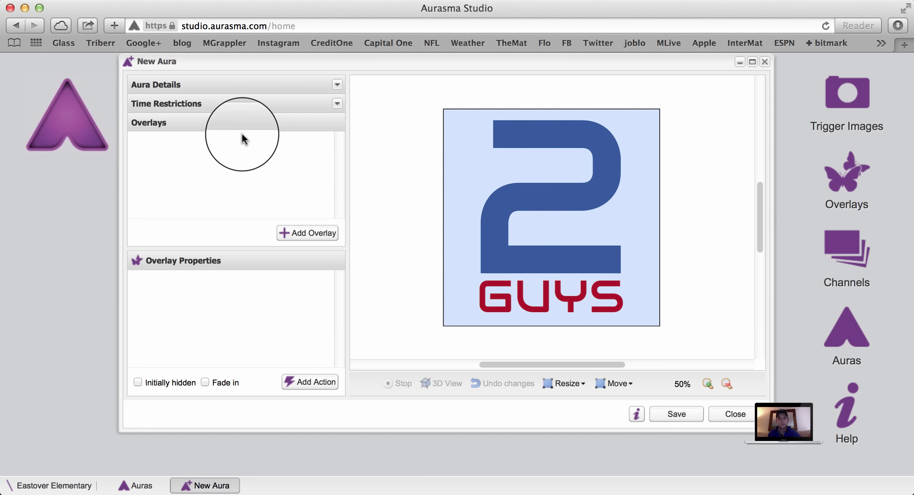
Step: Add the Aurasma Logo overlay and shrink it into the lower-left corner of the trigger image
left_click(301, 236)
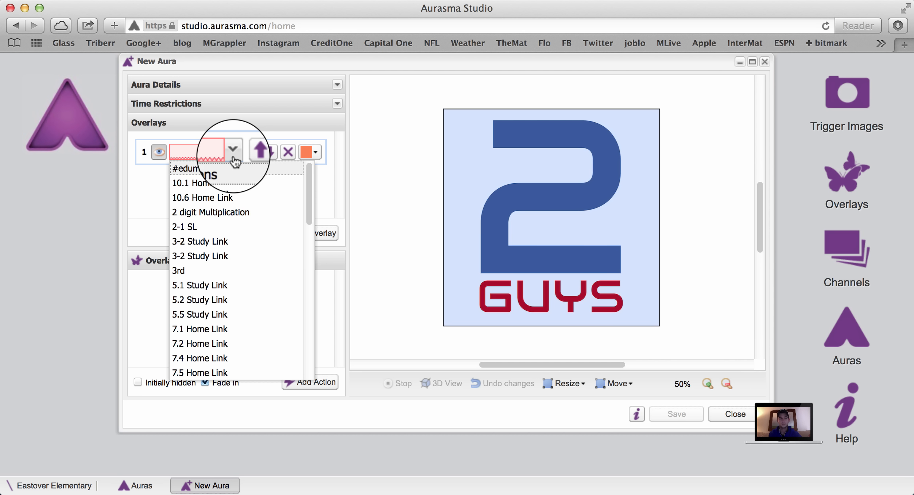
scroll(241, 247, "down", 5)
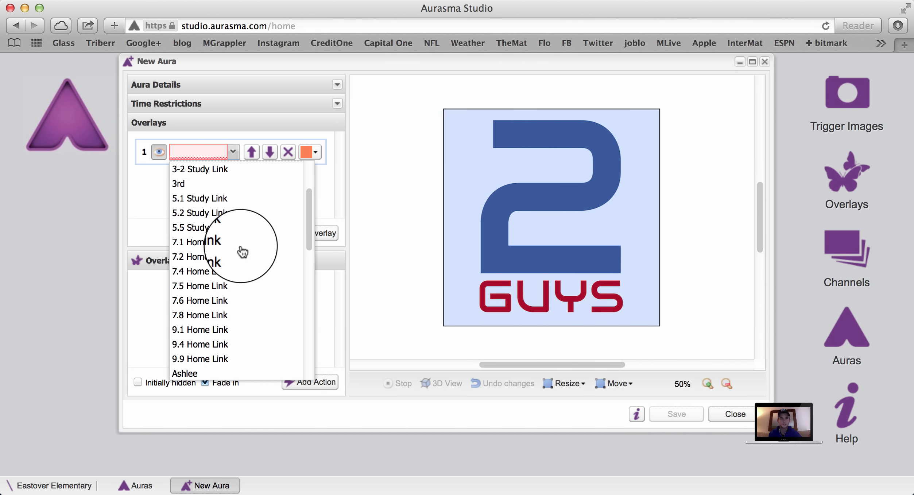
scroll(242, 251, "down", 5)
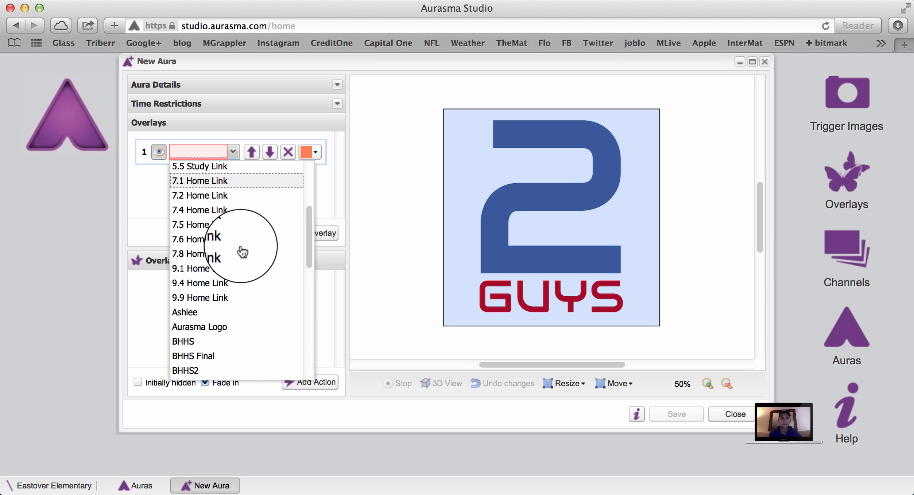
left_click(236, 287)
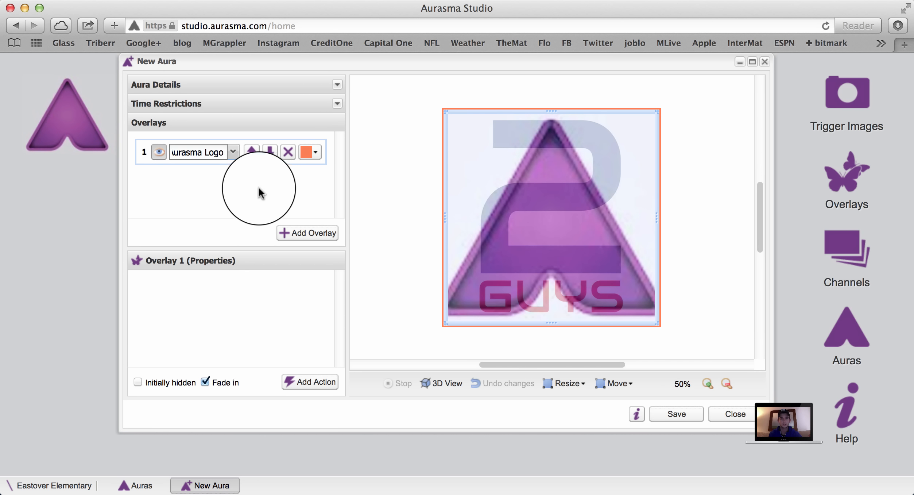
left_click_drag(658, 110, 518, 261)
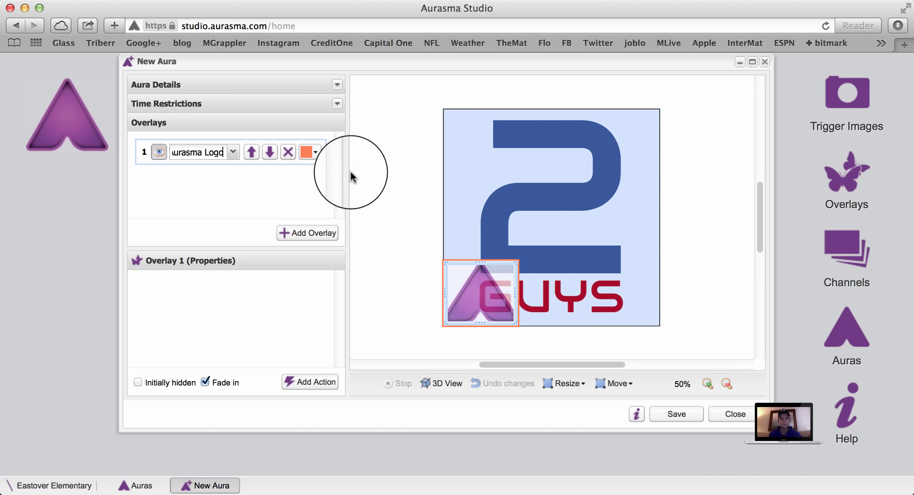
Step: Add the Three Ring Logo overlay, shrunk to about the Aurasma logo's size and placed in the lower-right corner of the trigger image
left_click(312, 241)
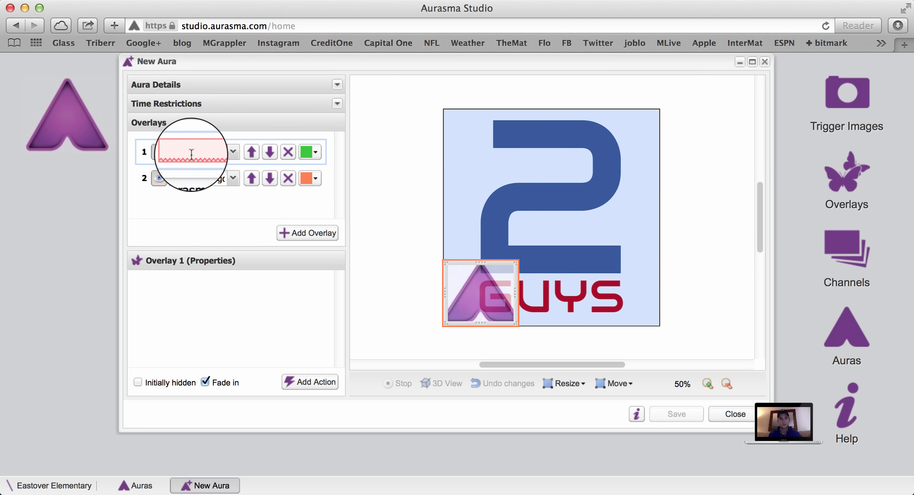
left_click(232, 152)
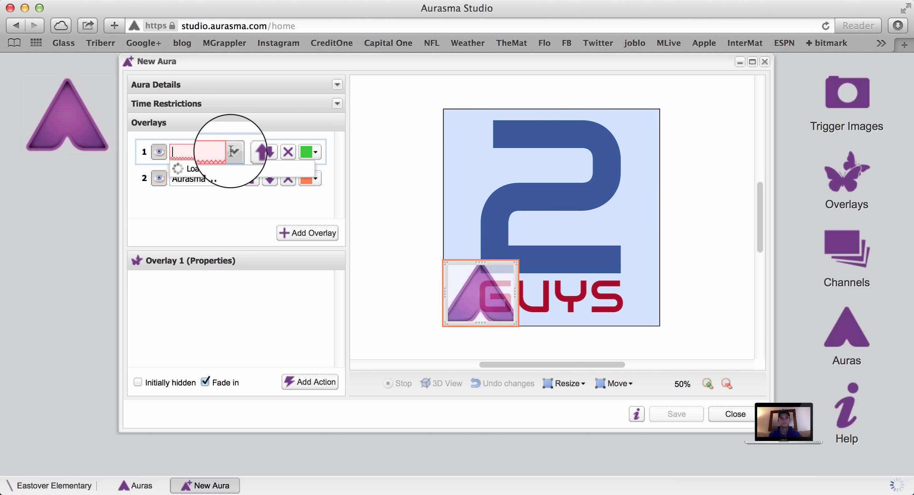
type("Th")
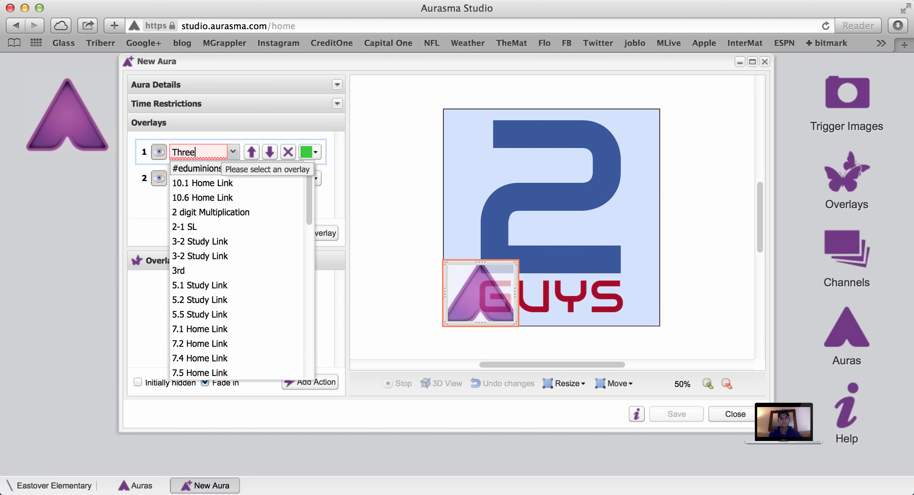
type("ree")
left_click(236, 168)
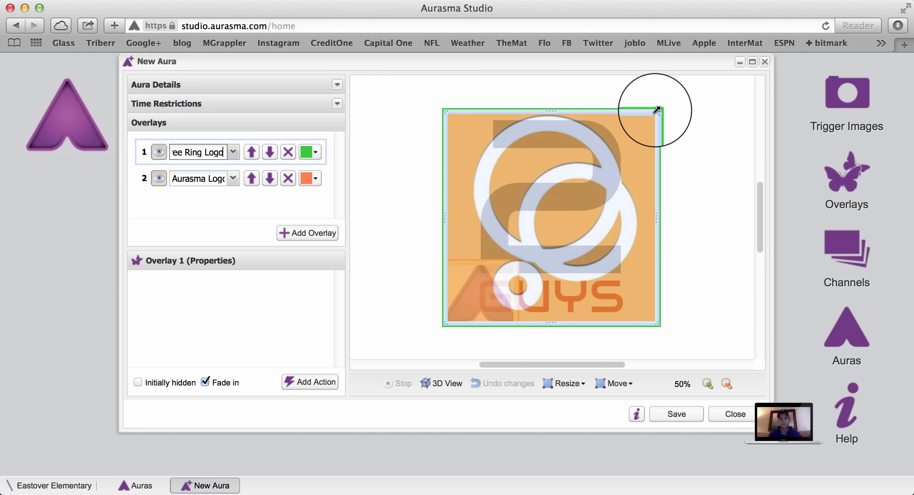
left_click_drag(657, 110, 515, 259)
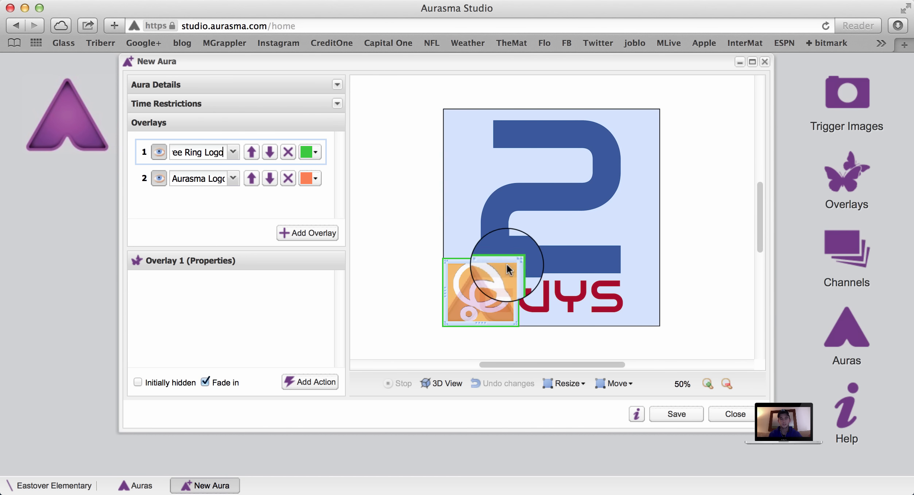
left_click_drag(482, 288, 622, 287)
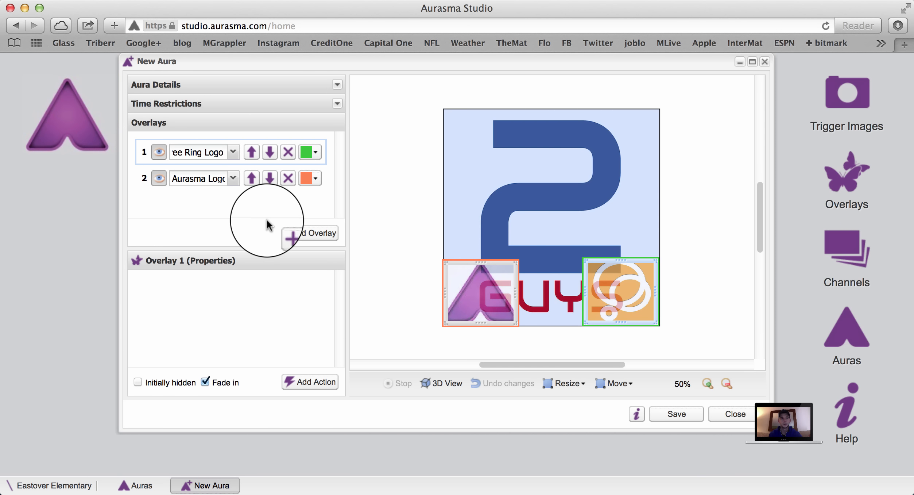
Step: Add another overlay and assign Three Ring Sign Up to it
left_click(308, 237)
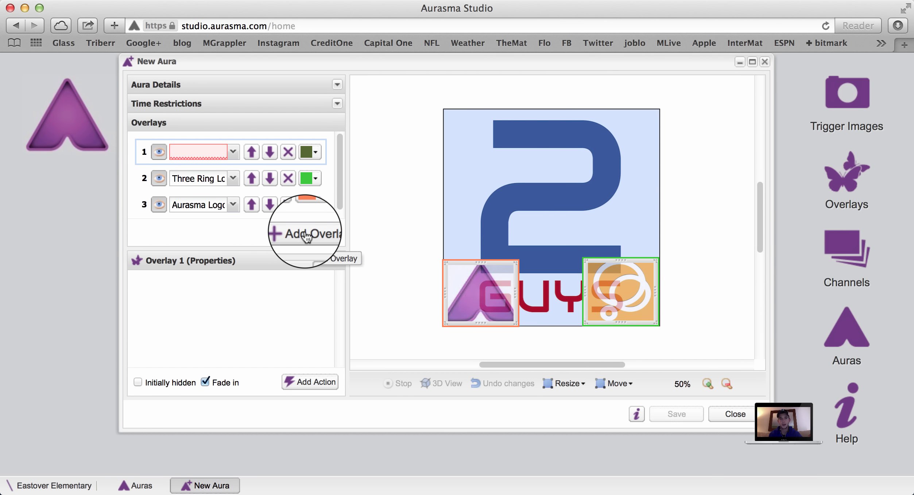
left_click(217, 152)
type("re")
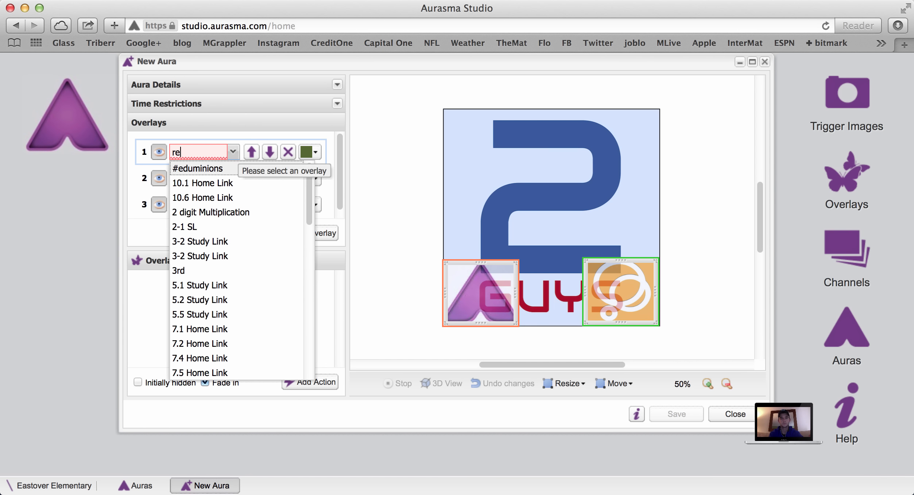
type("e")
key("BackSpace")
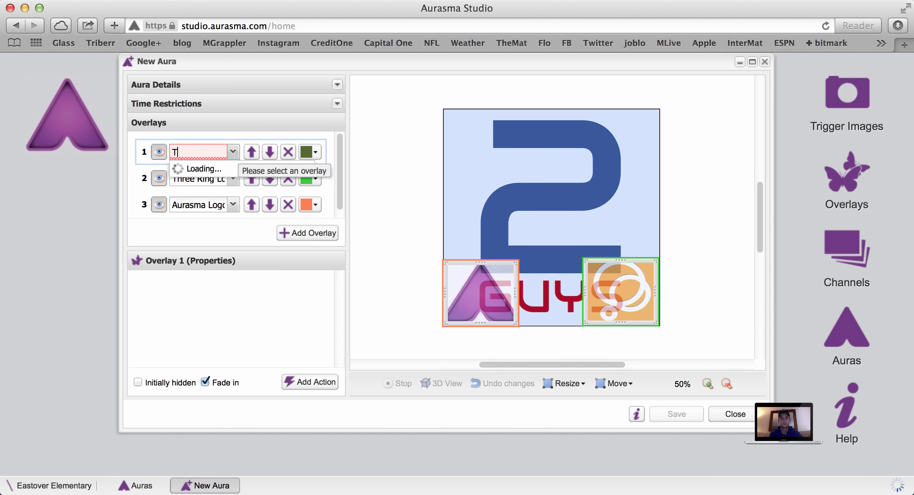
key("BackSpace")
key("BackSpace")
key("BackSpace")
key("BackSpace")
type("e")
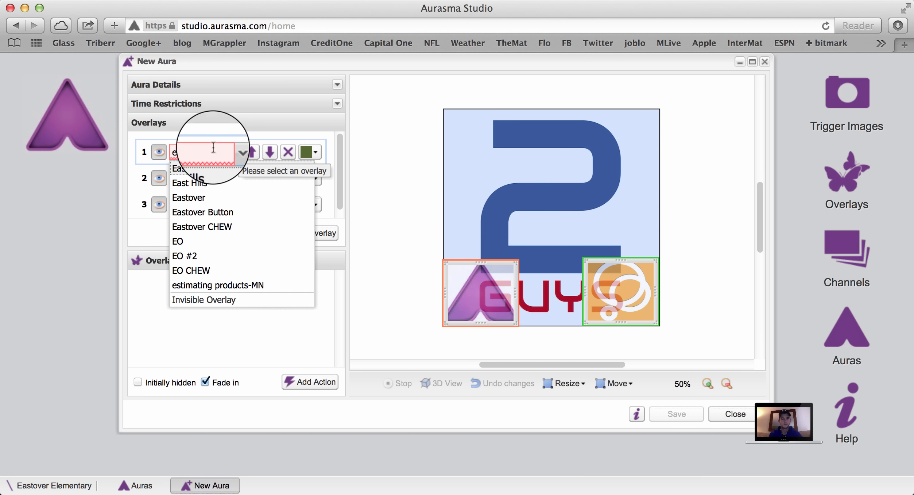
key("BackSpace")
type("h")
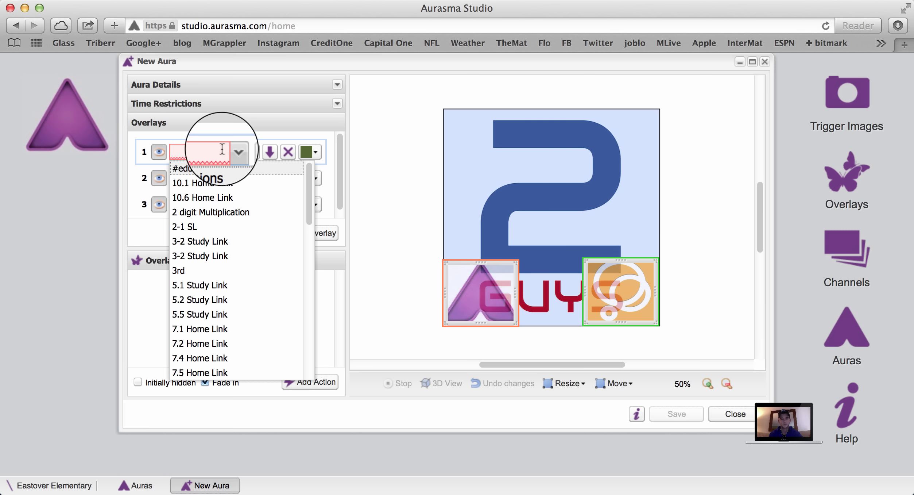
type("T")
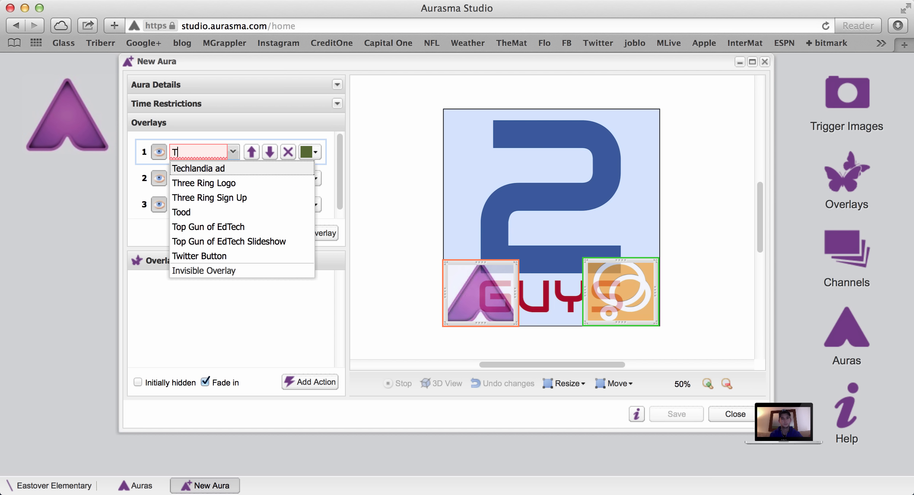
left_click(232, 199)
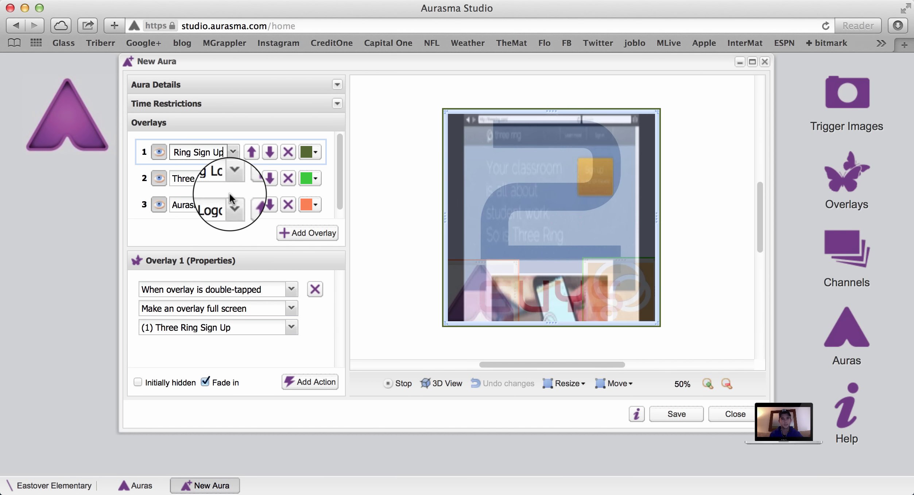
Step: Add an empty overlay entry, and shrink the Three Ring Sign Up overlay into the upper-right corner of the trigger image
left_click(302, 234)
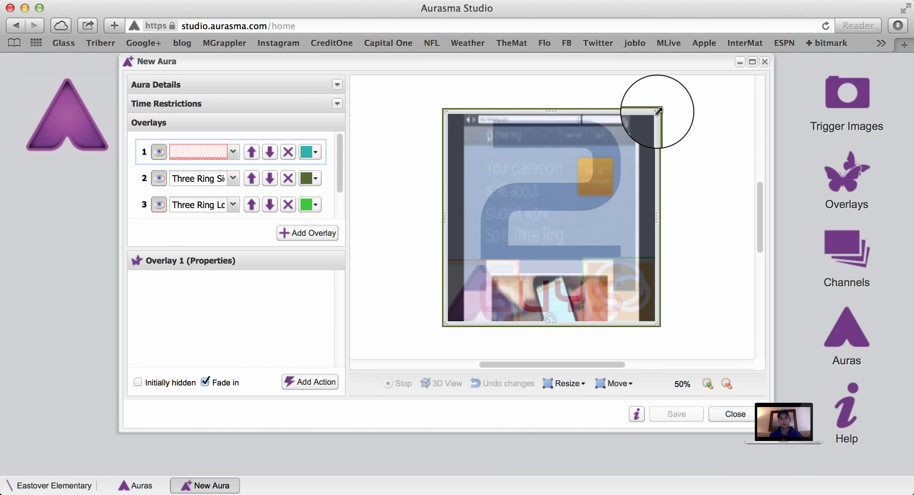
left_click_drag(660, 109, 551, 250)
left_click_drag(504, 283, 622, 145)
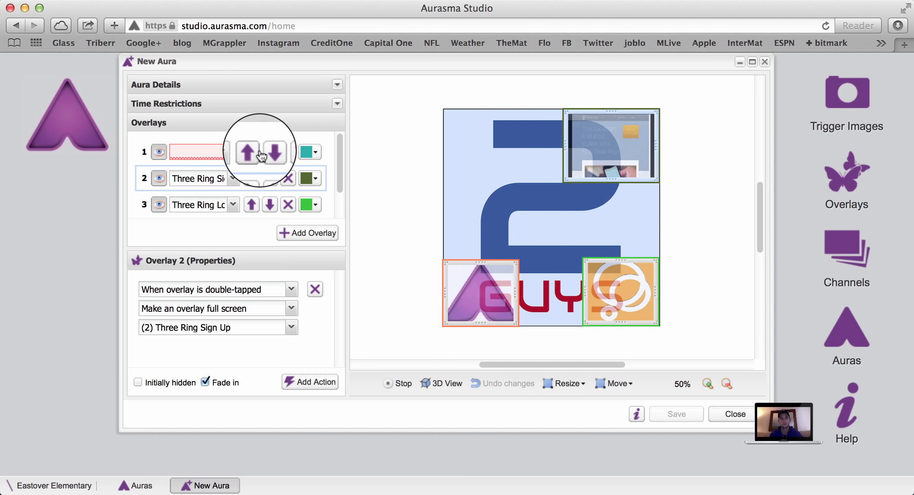
Step: Add the Making an Aurasma Studio Account overlay and delete the unassigned overlay entry above it
left_click(292, 234)
left_click(234, 179)
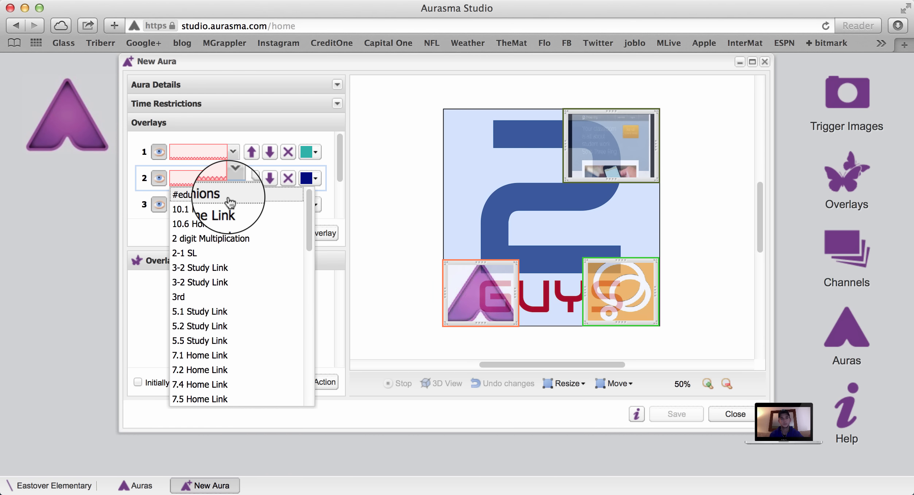
scroll(235, 259, "down", 10)
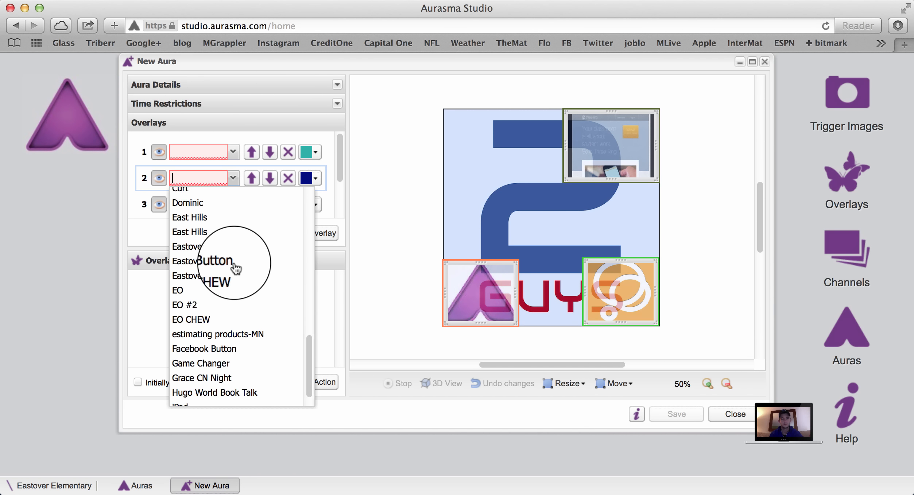
scroll(236, 268, "down", 3)
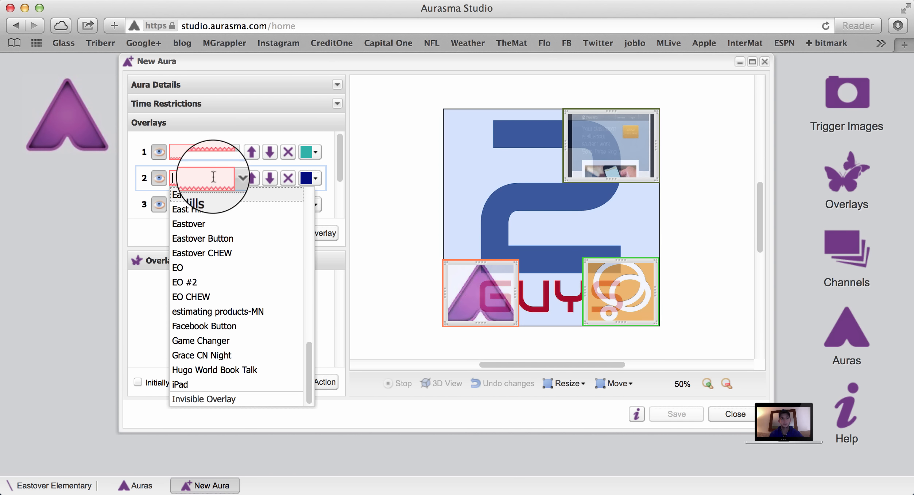
type("mak")
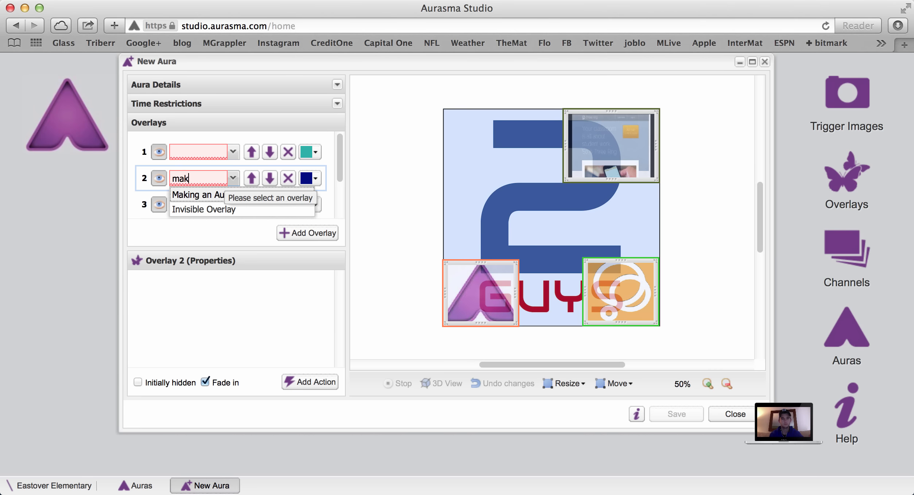
left_click(215, 199)
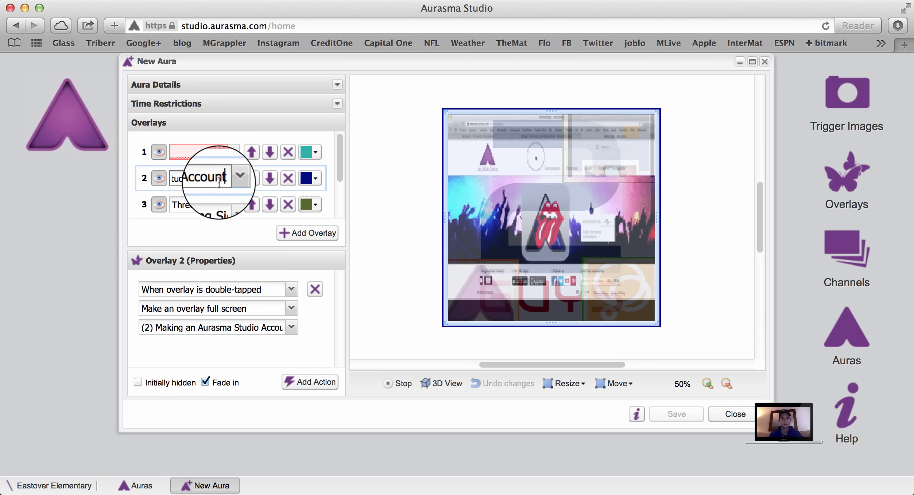
left_click(288, 152)
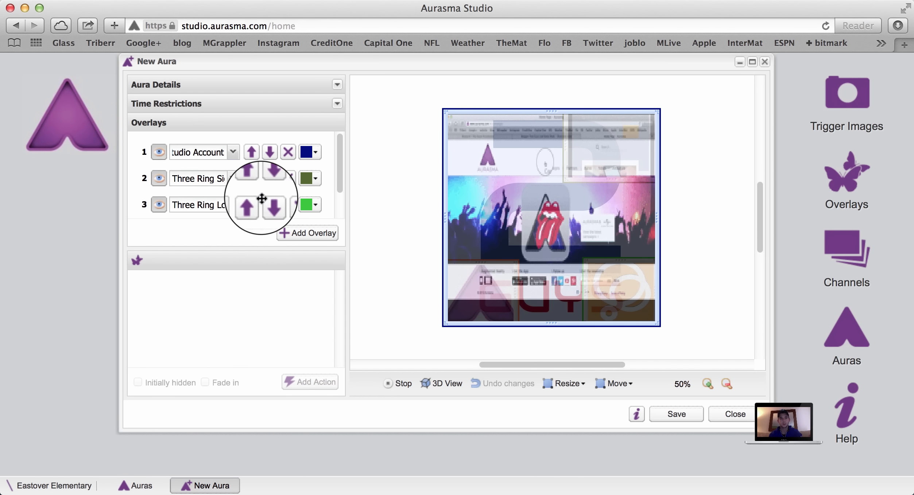
Step: Move the Three Ring Logo overlay up to first place in the overlay order
scroll(306, 186, "down", 1)
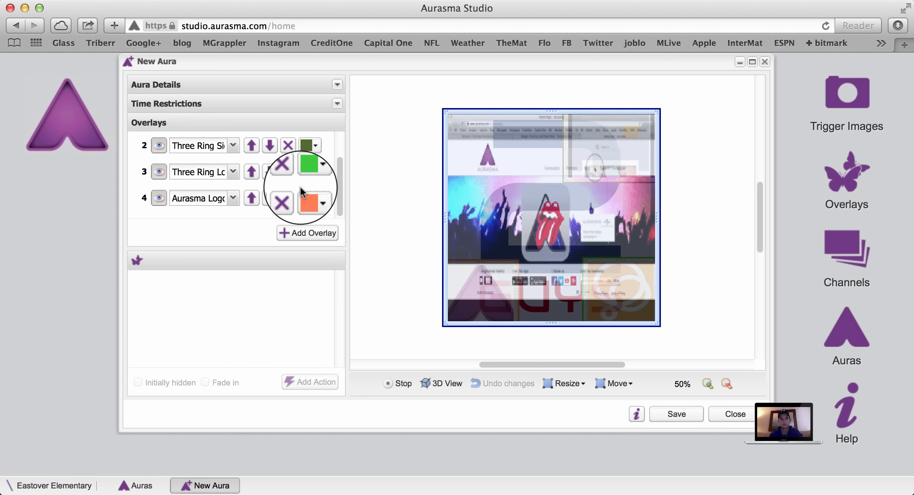
left_click(252, 178)
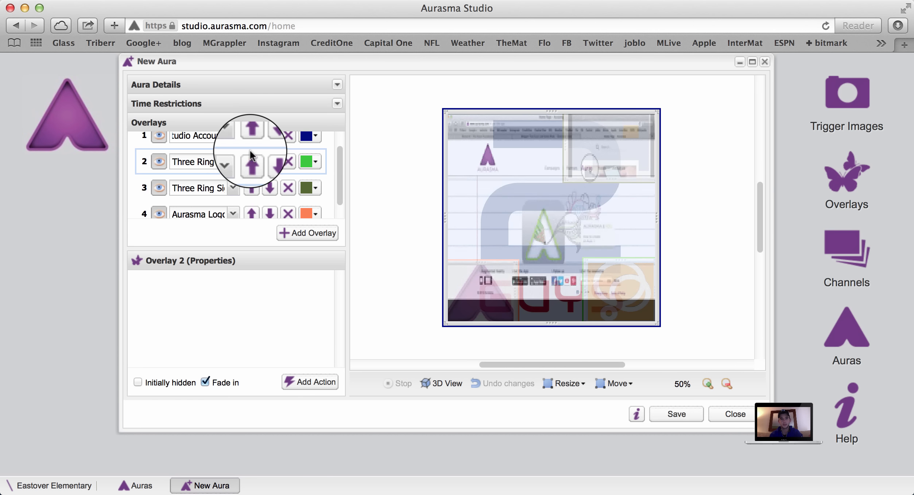
left_click(252, 178)
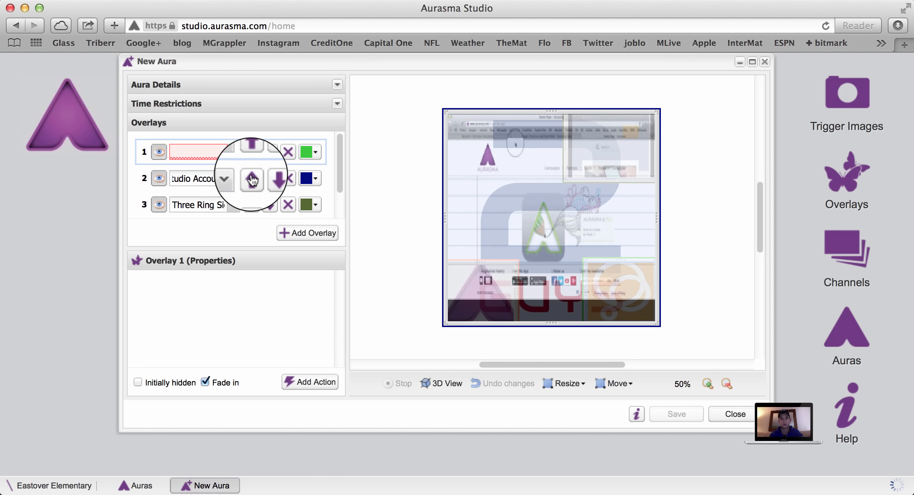
Step: Move the Aurasma Logo overlay up to second place in the overlay order
scroll(250, 193, "down", 1)
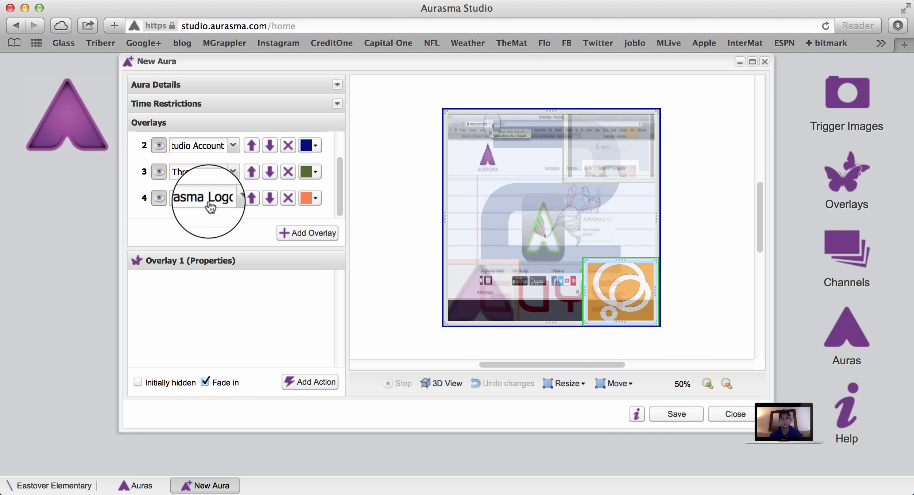
left_click(252, 198)
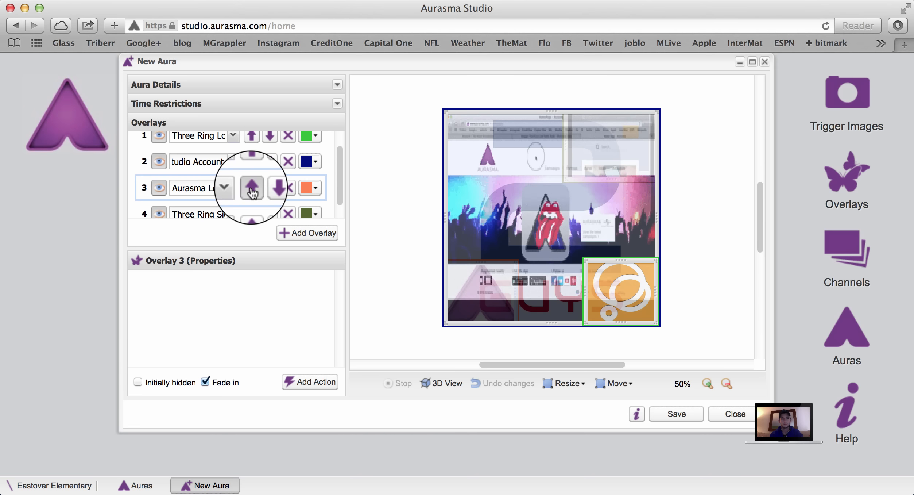
left_click(252, 188)
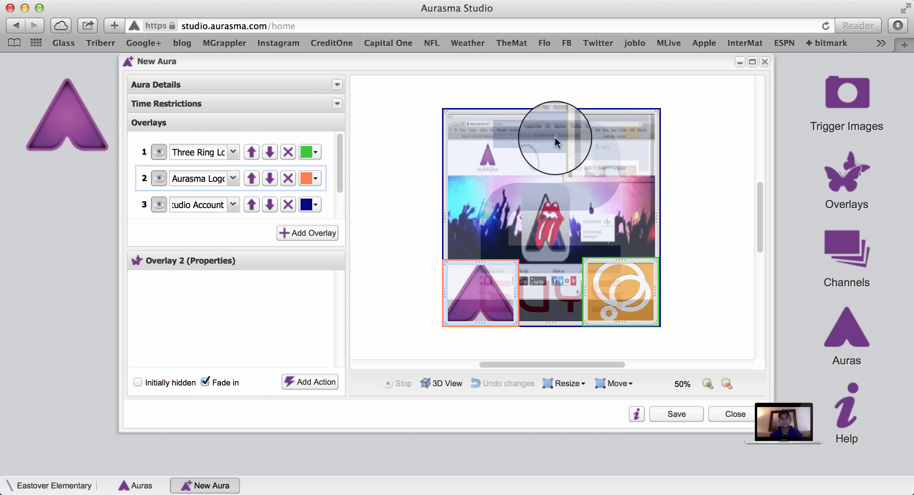
Step: Shrink the Making an Aurasma Studio Account overlay into the trigger image's upper-left corner, and slightly enlarge the Three Ring Sign Up overlay
left_click_drag(660, 110, 530, 130)
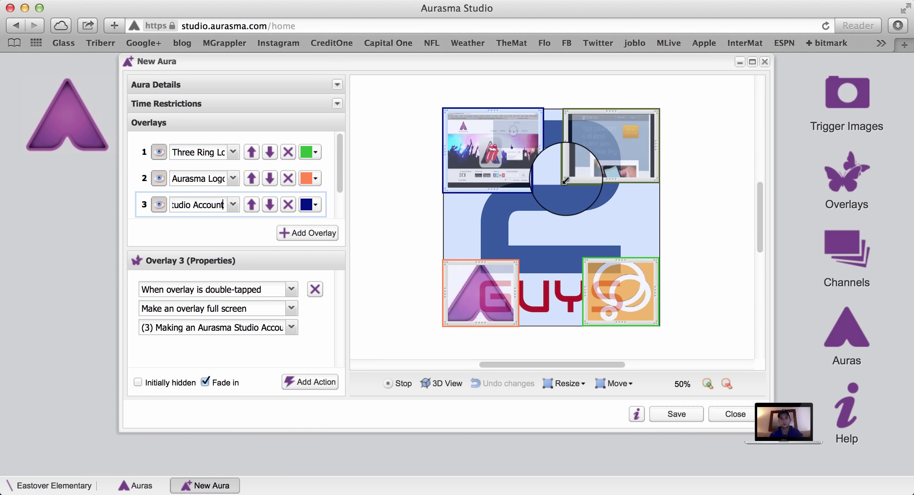
left_click_drag(565, 181, 556, 190)
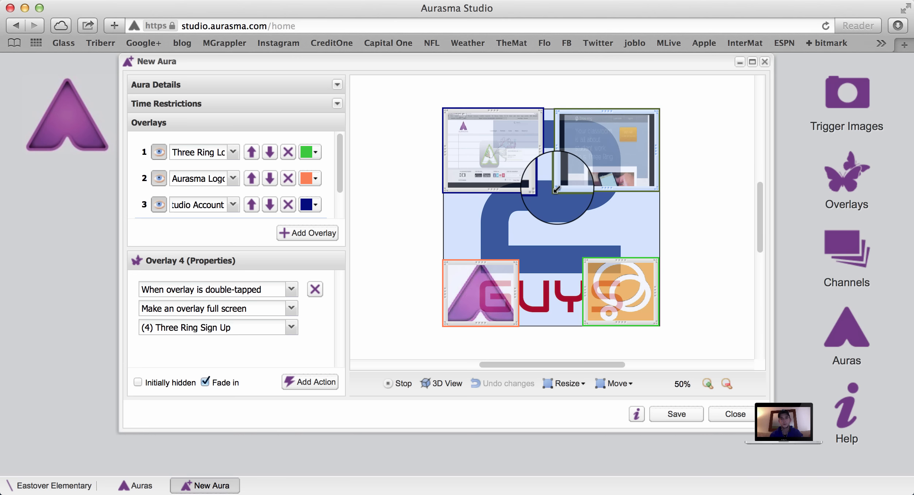
Step: Set the Three Ring Sign Up overlay to be initially hidden and turn off its fade-in
scroll(258, 217, "down", 2)
scroll(259, 217, "up", 1)
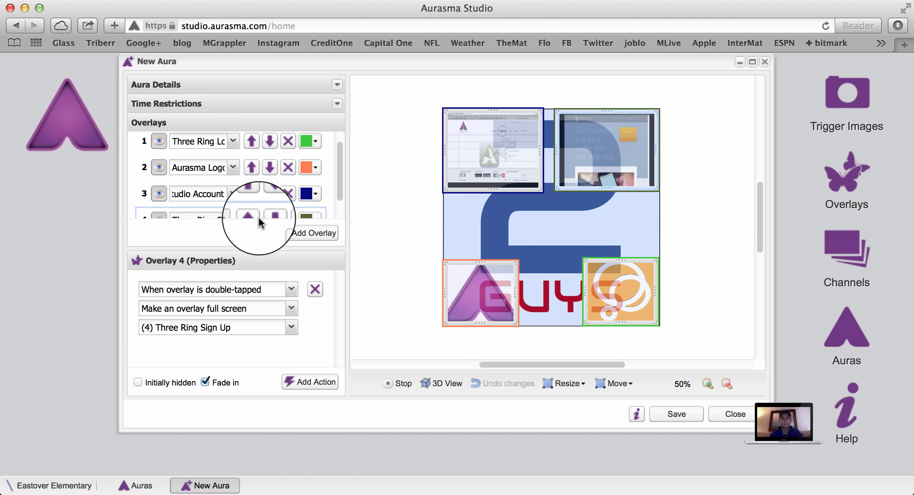
scroll(258, 216, "up", 1)
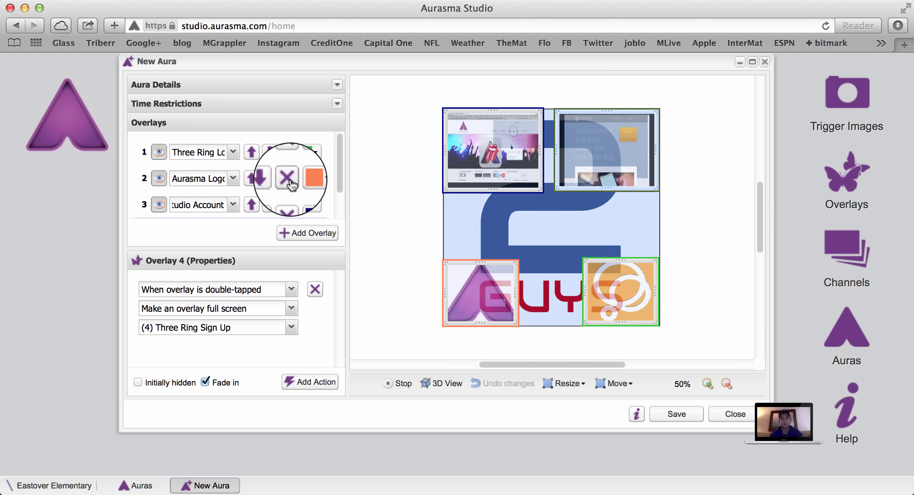
scroll(290, 182, "down", 1)
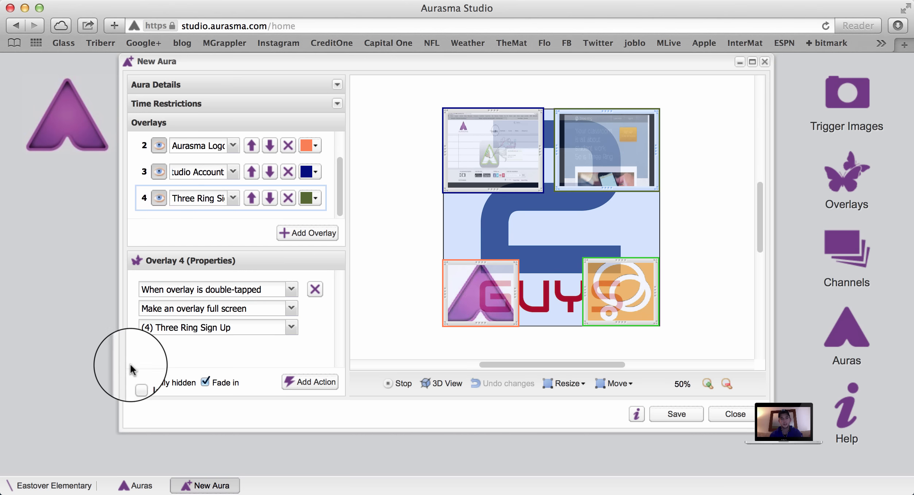
left_click(137, 381)
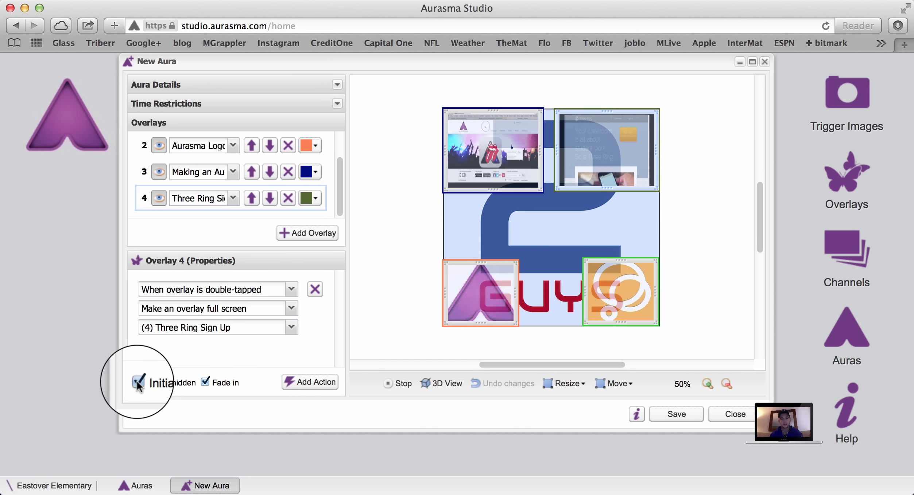
left_click(204, 381)
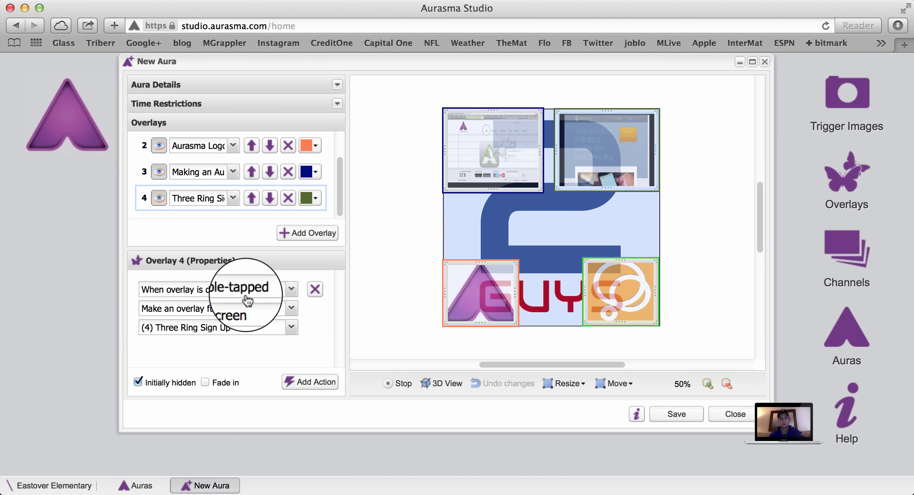
Step: Set the Making an Aurasma Studio Account overlay to be initially hidden, with fade-in turned off
left_click(143, 170)
left_click(205, 382)
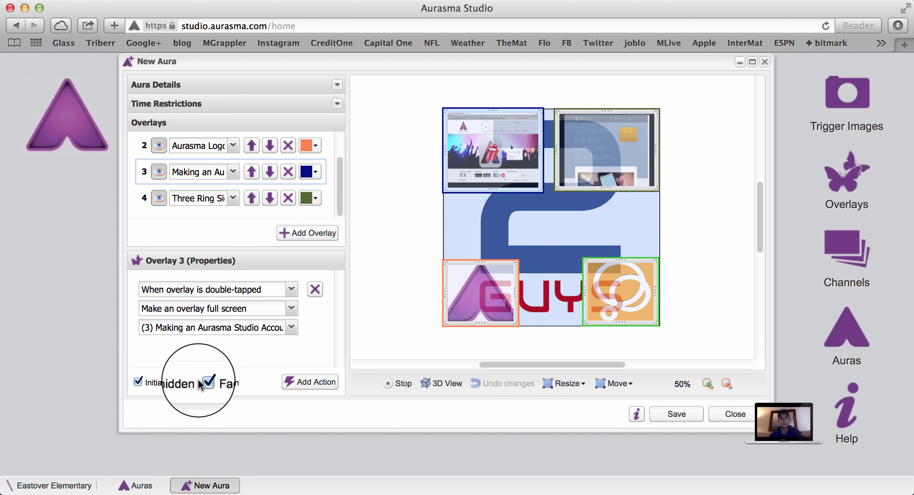
left_click(205, 383)
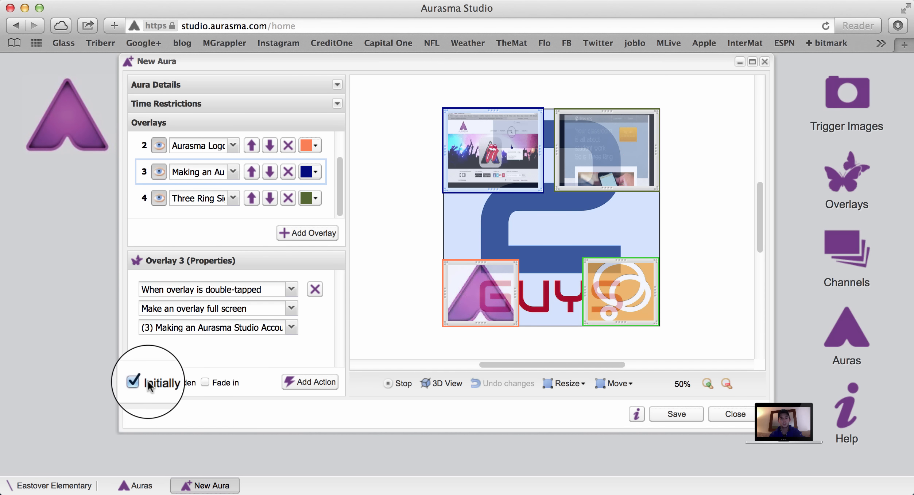
left_click(167, 388)
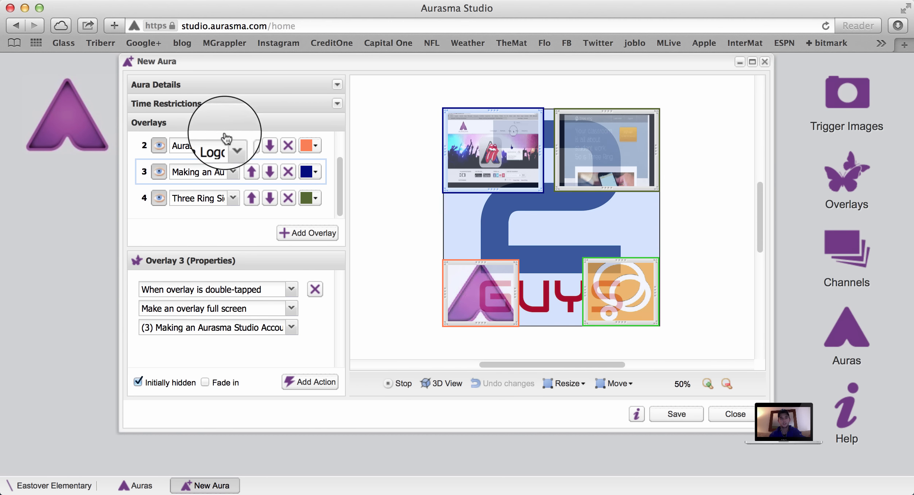
Step: Add an action to the Three Ring Logo overlay that starts the Three Ring Sign Up overlay when the logo is tapped
scroll(139, 150, "up", 1)
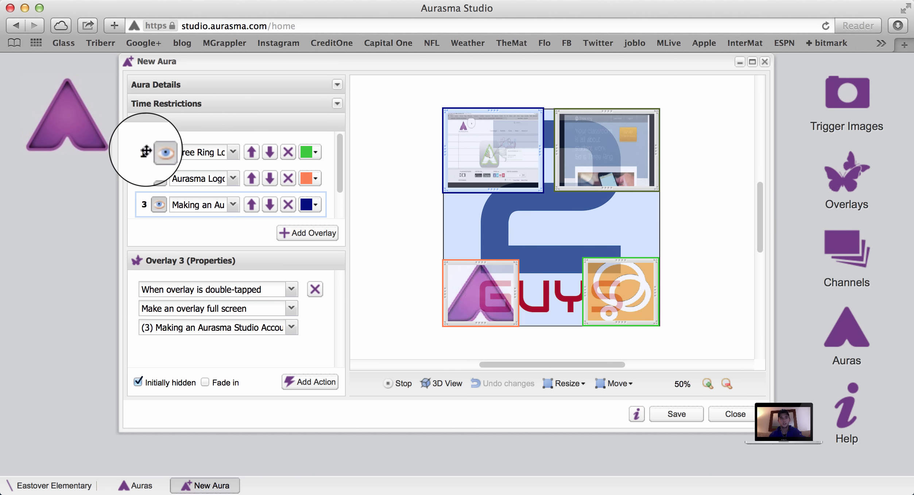
left_click(146, 151)
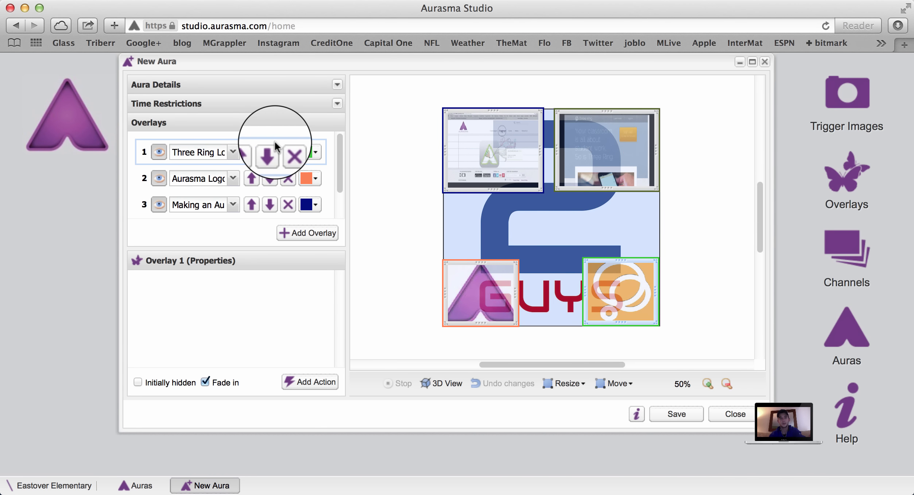
left_click(300, 377)
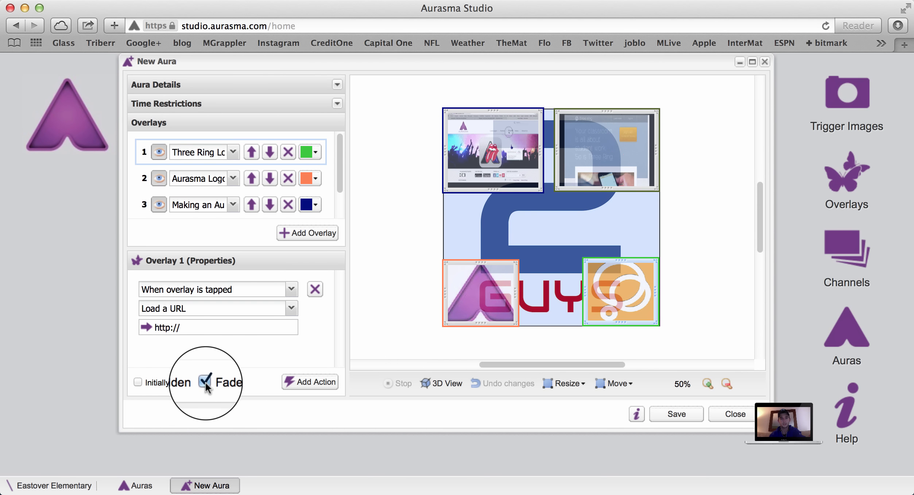
left_click(292, 309)
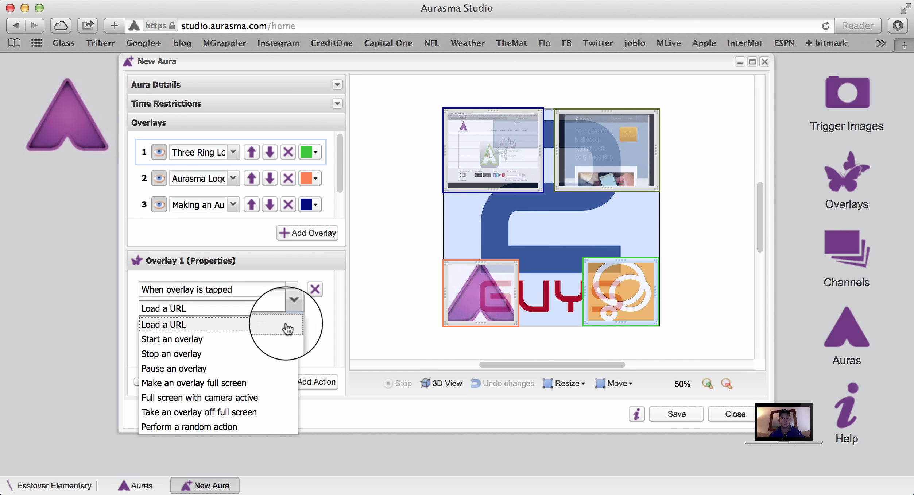
left_click(276, 347)
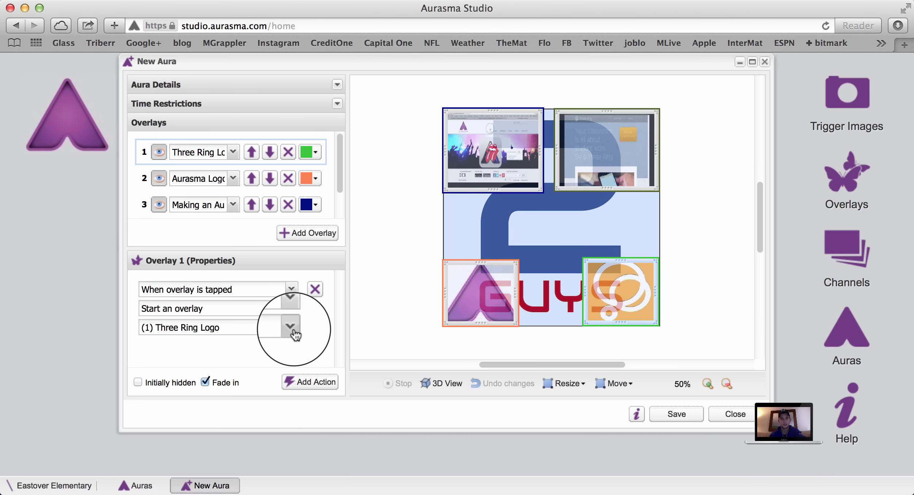
left_click(294, 331)
left_click(275, 393)
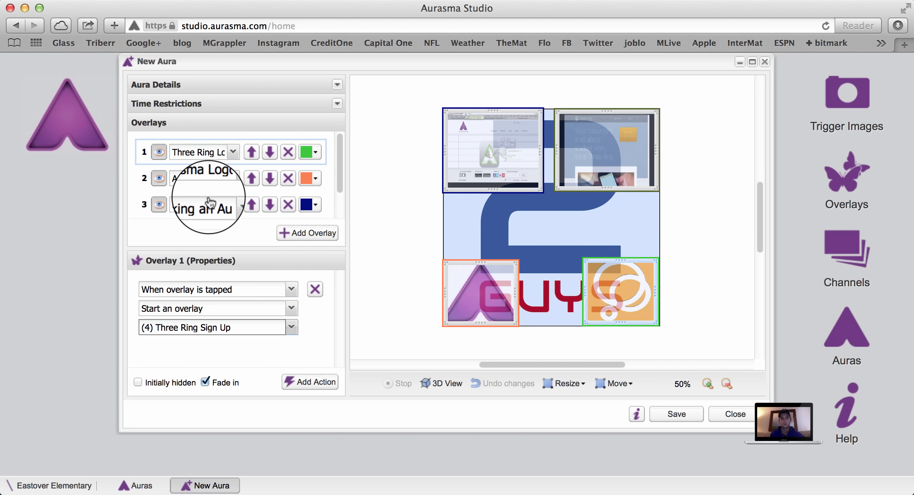
Step: Add an action to the Aurasma Logo overlay that starts the Making an Aurasma Studio Account overlay when tapped, and save the aura
left_click(144, 178)
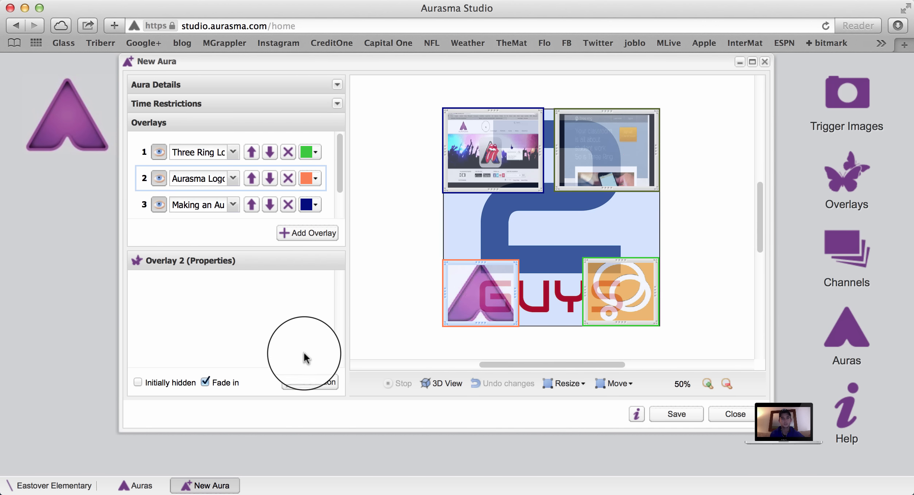
left_click(304, 383)
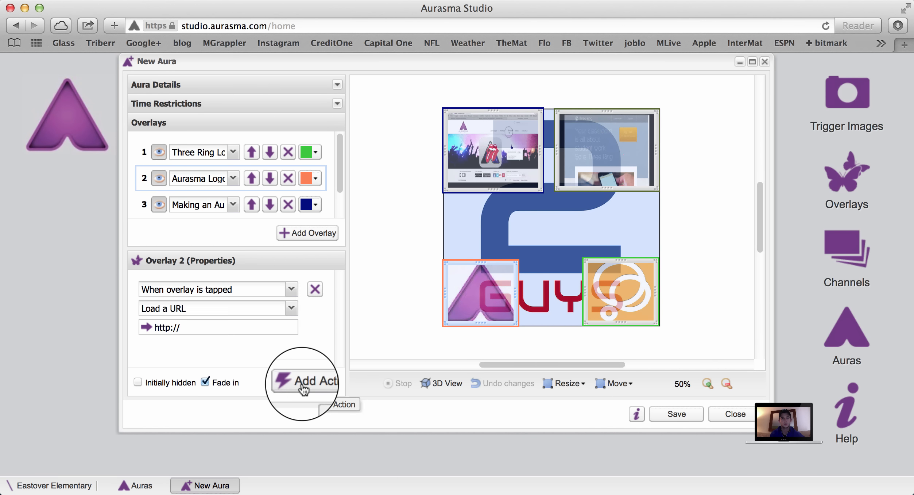
left_click(291, 289)
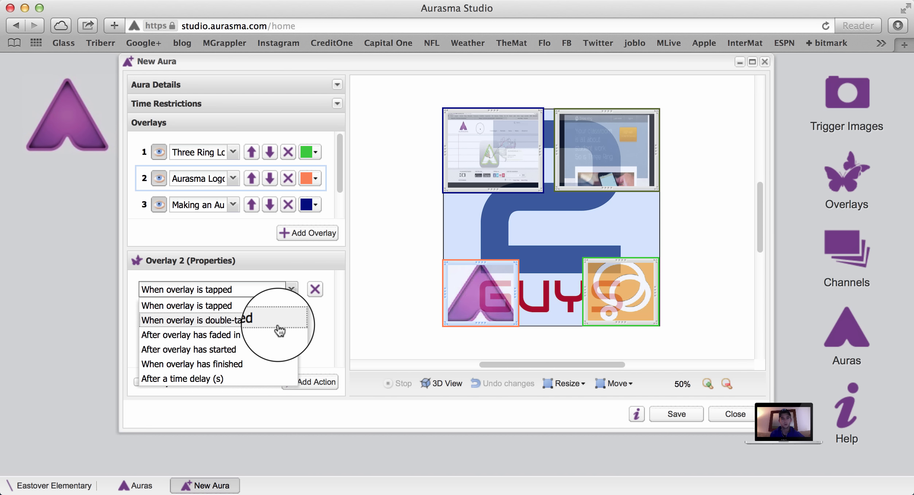
left_click(273, 310)
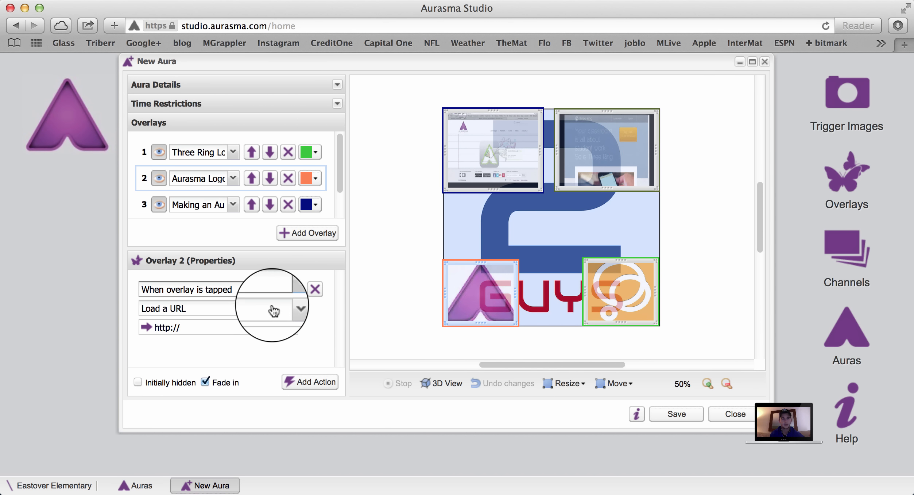
left_click(294, 308)
left_click(280, 340)
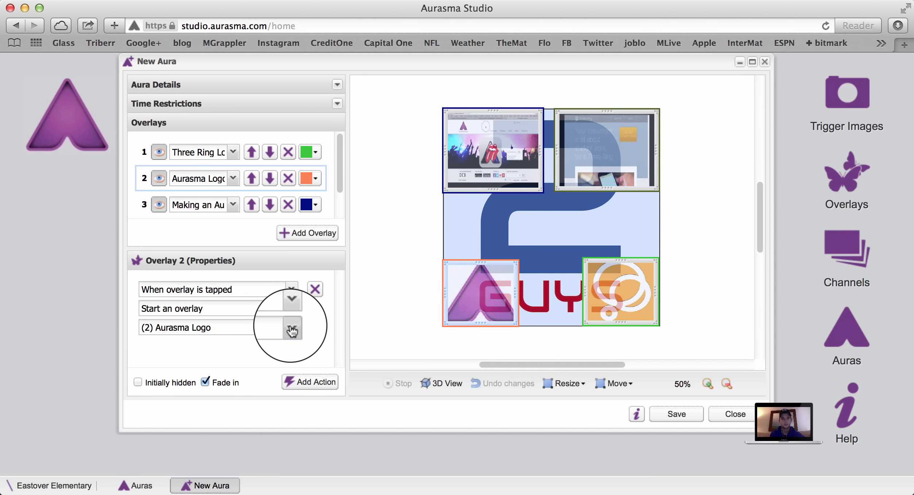
left_click(291, 331)
left_click(280, 376)
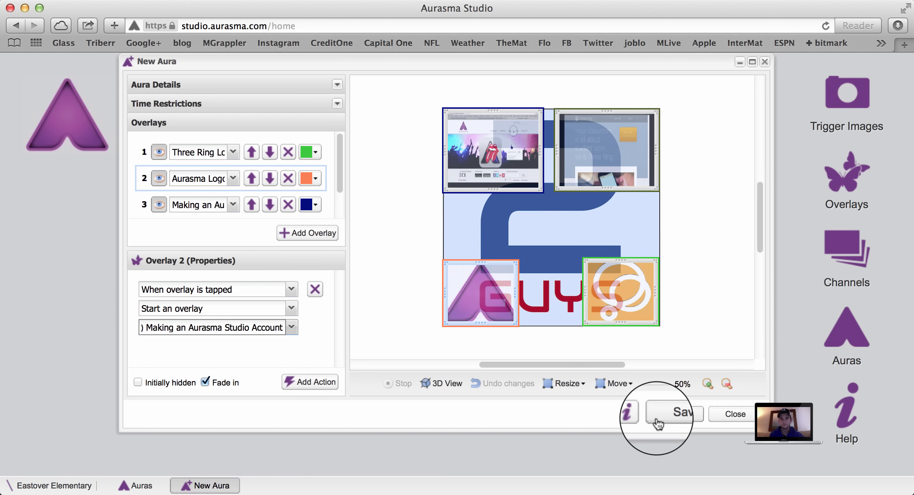
left_click(670, 419)
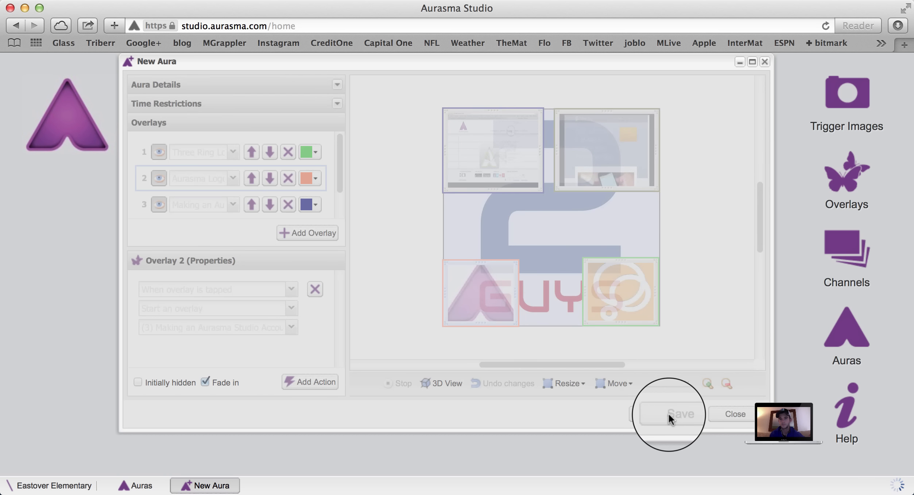